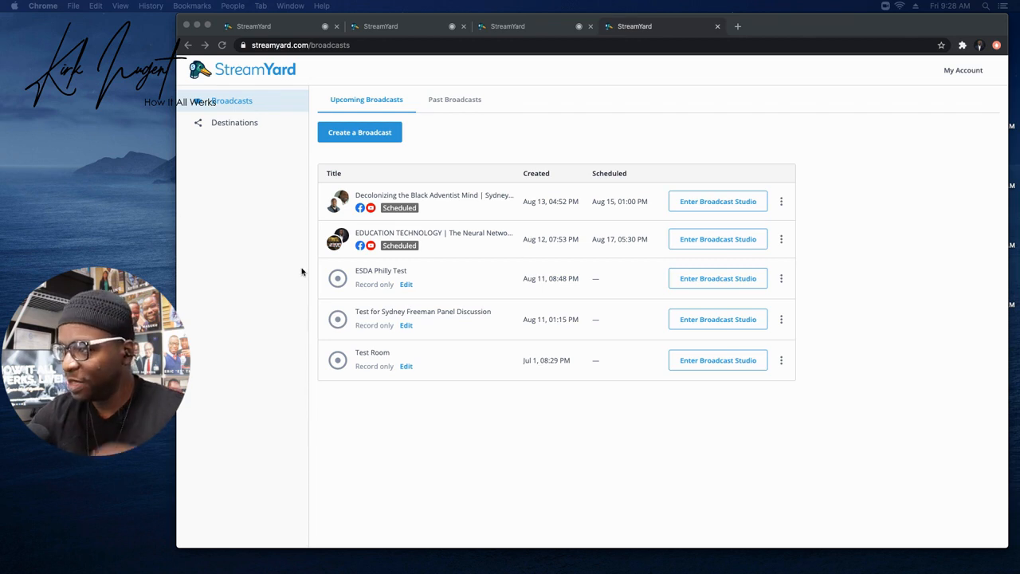
# Enter the Broadcast Studio for the Test Room broadcast from the broadcasts list.
pyautogui.click(443, 424)
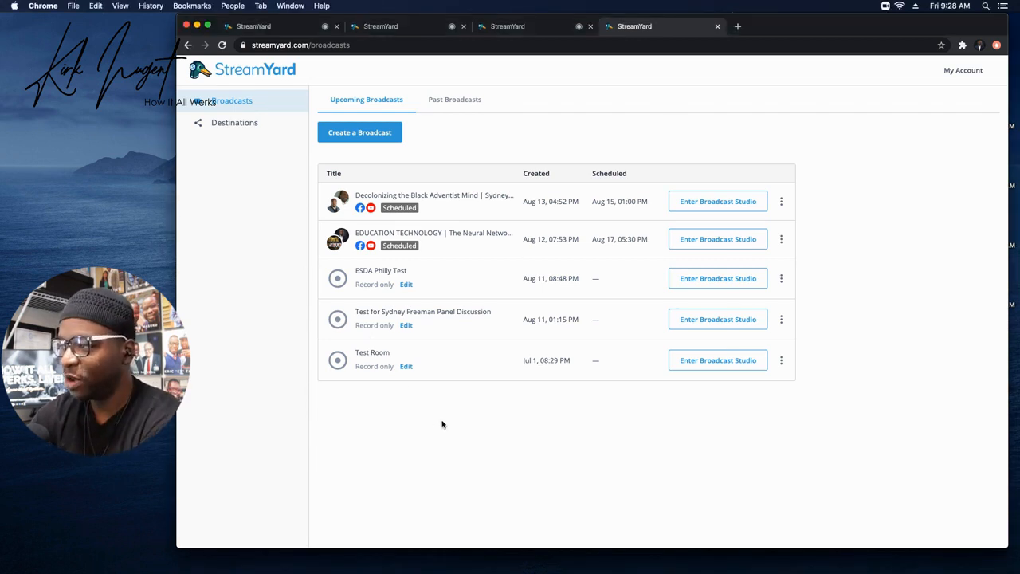
pyautogui.click(703, 360)
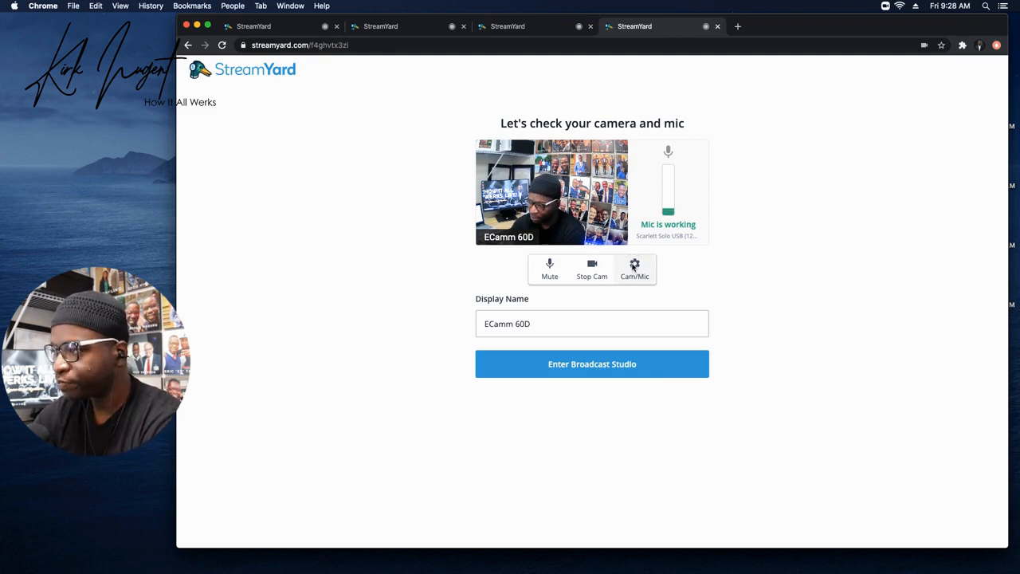
# Review the four camera sources in Cam/Mic settings and keep HD USB Camera selected.
pyautogui.click(634, 265)
pyautogui.click(594, 353)
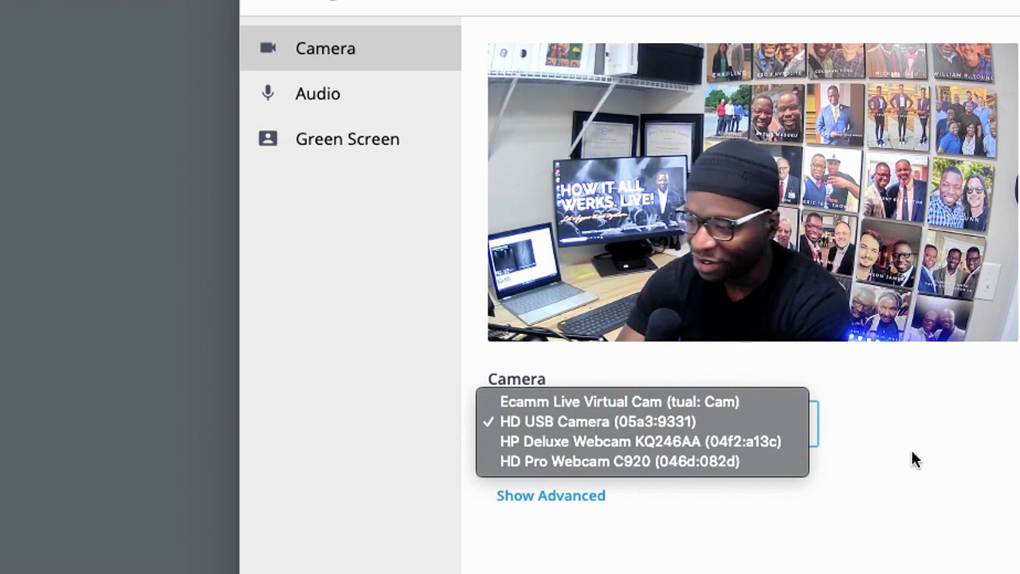
pyautogui.click(683, 365)
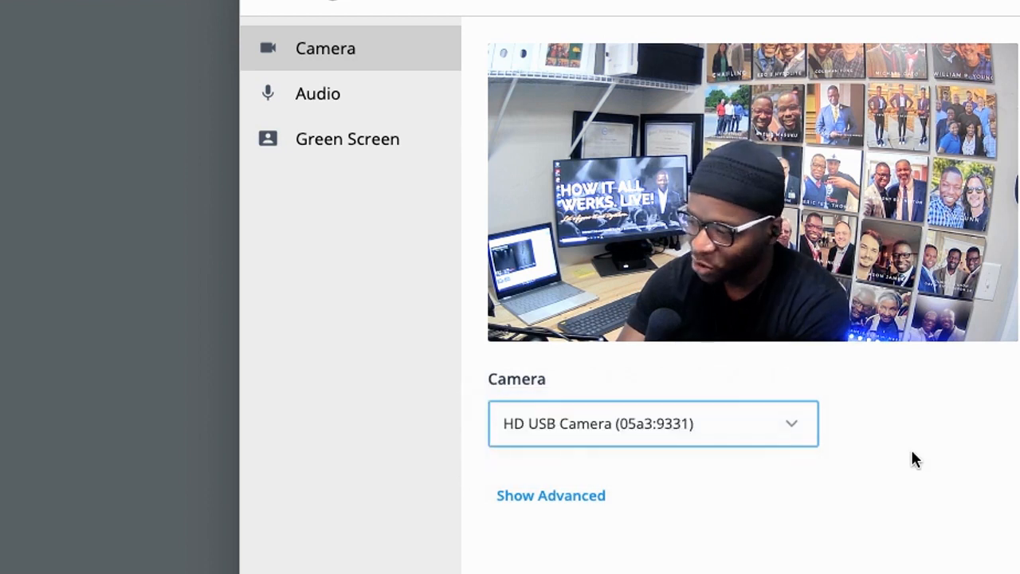
pyautogui.click(791, 423)
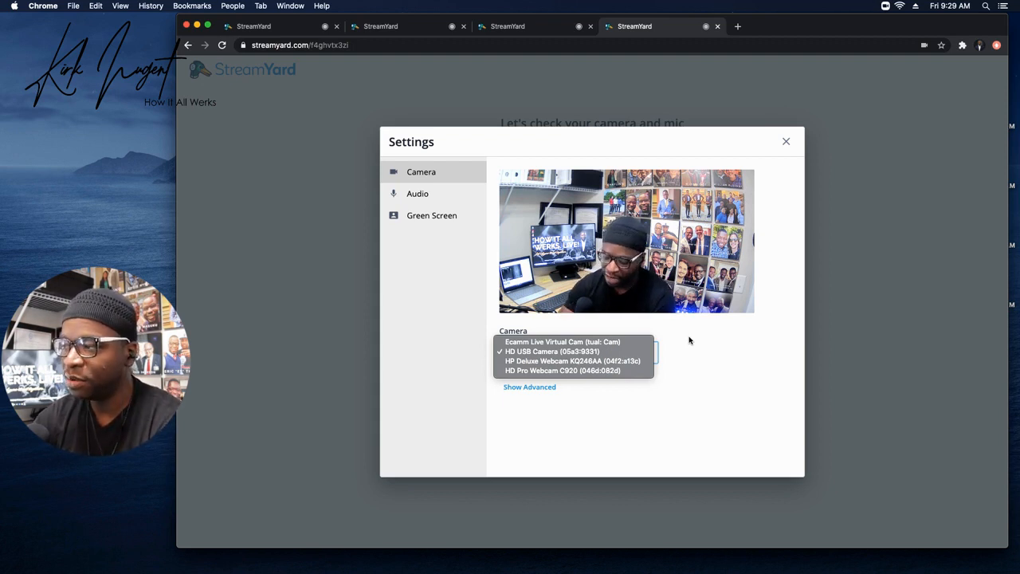
pyautogui.click(690, 340)
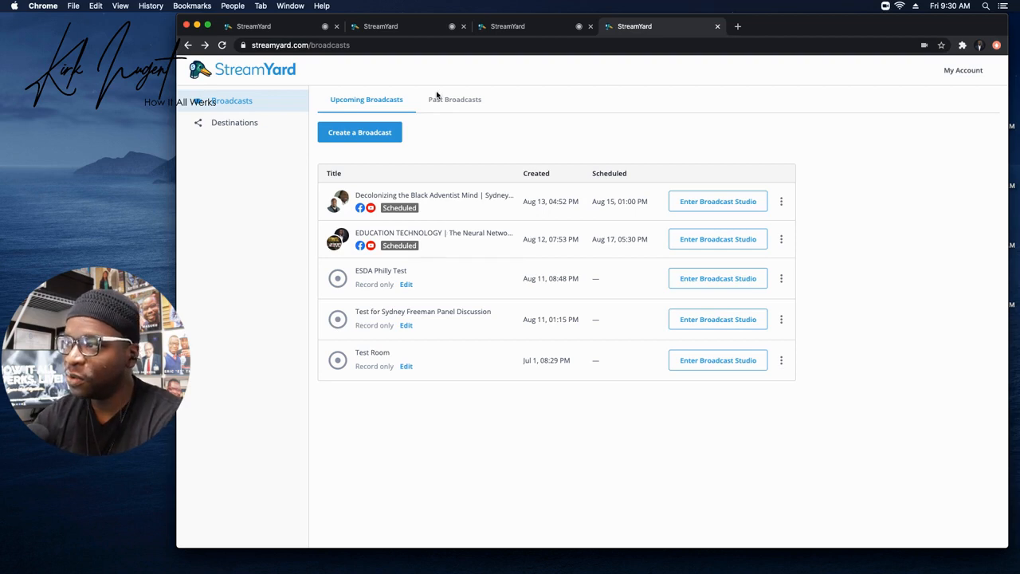
# Switch to the open Test Room studio and briefly check its studio settings.
pyautogui.click(298, 26)
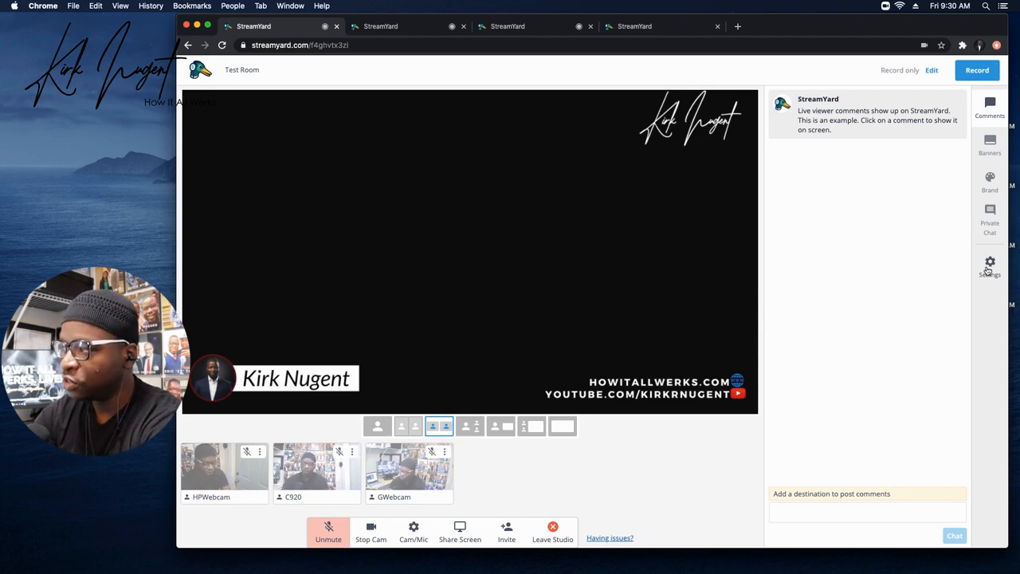
pyautogui.click(993, 185)
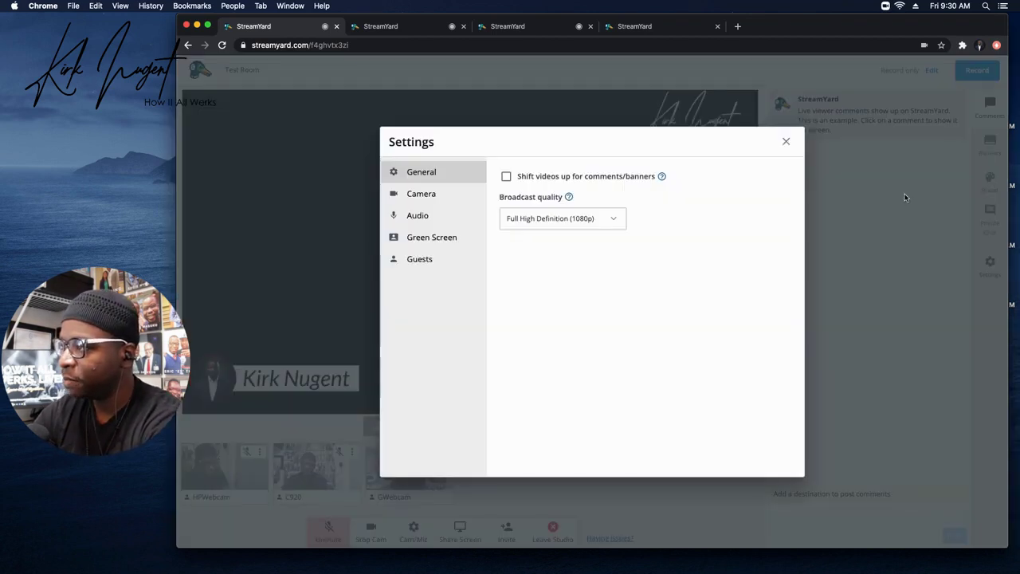
pyautogui.click(789, 144)
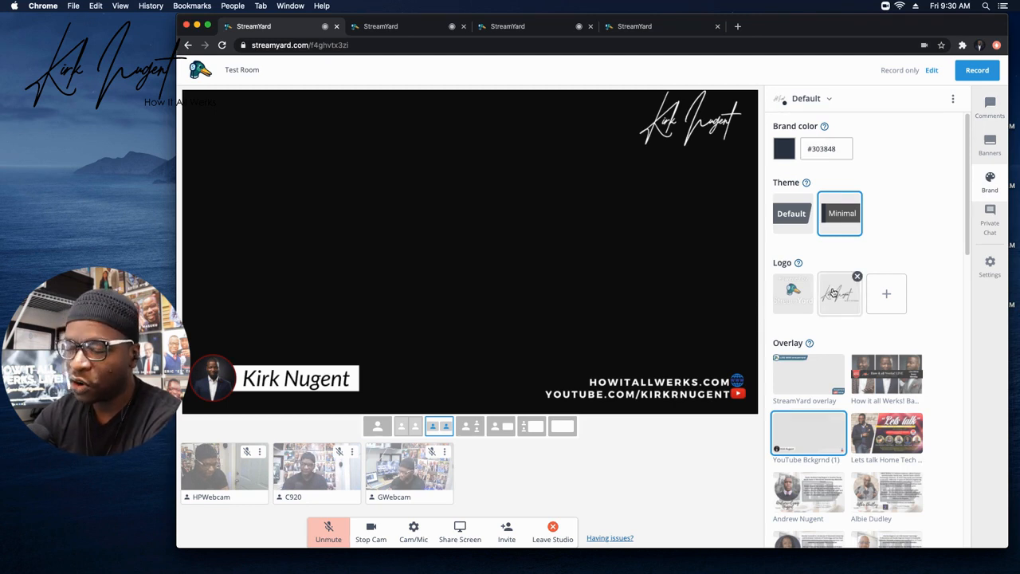
pyautogui.scroll(-10, 834, 293)
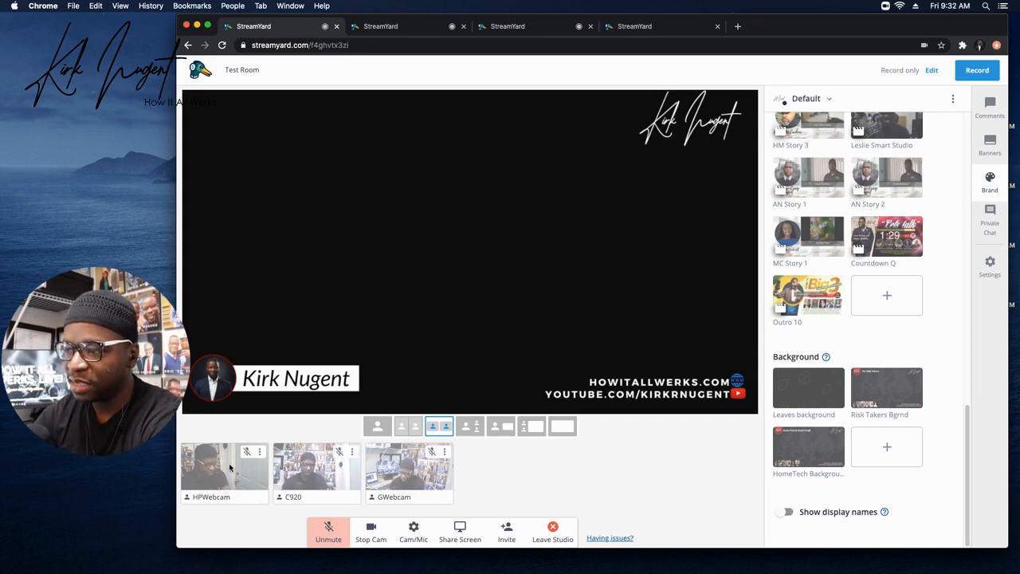
pyautogui.moveTo(317, 470)
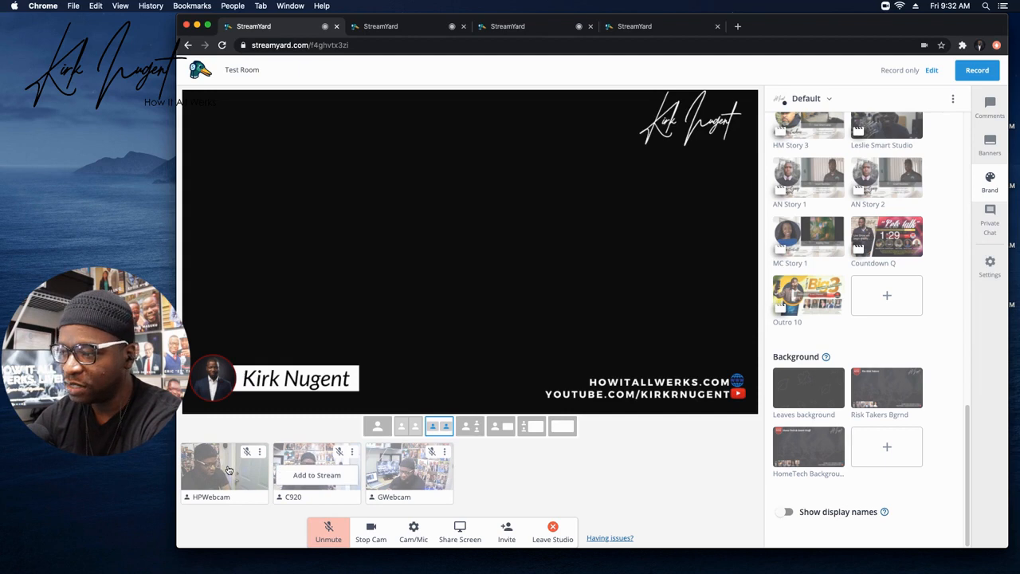
# Add the HPWebcam, C920 and GWebcam feeds to the stage together.
pyautogui.click(228, 470)
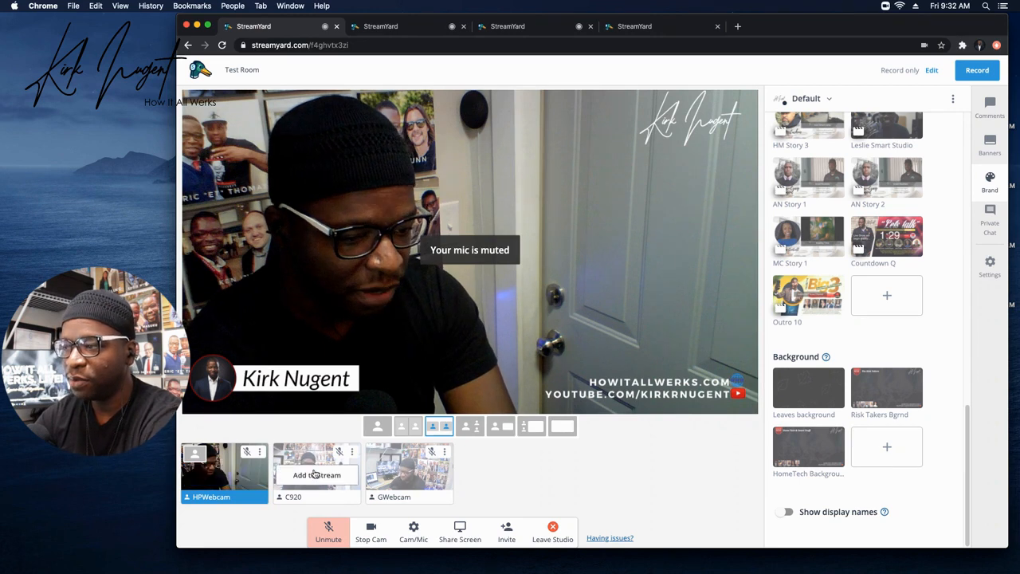
pyautogui.click(317, 474)
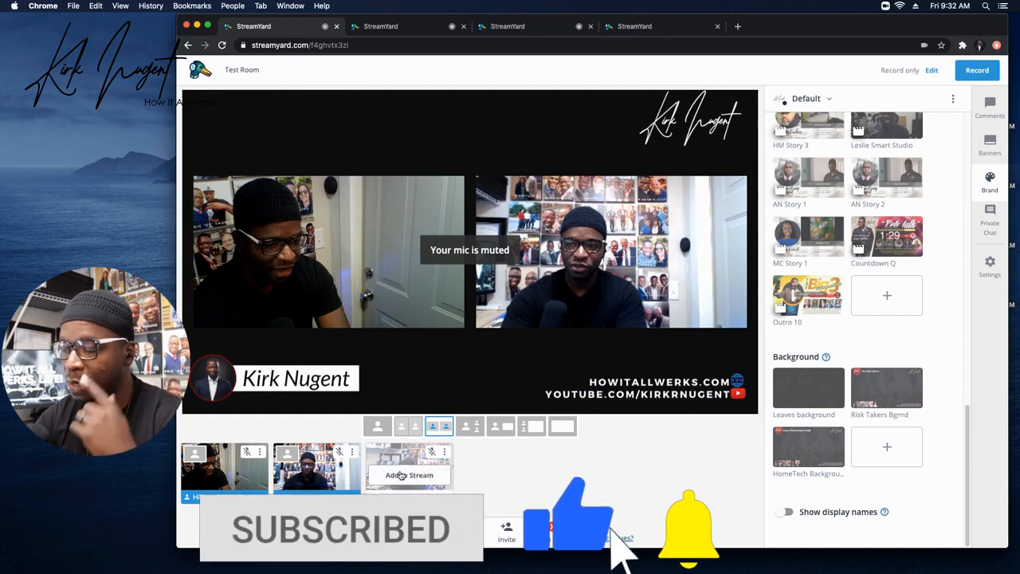
pyautogui.click(409, 475)
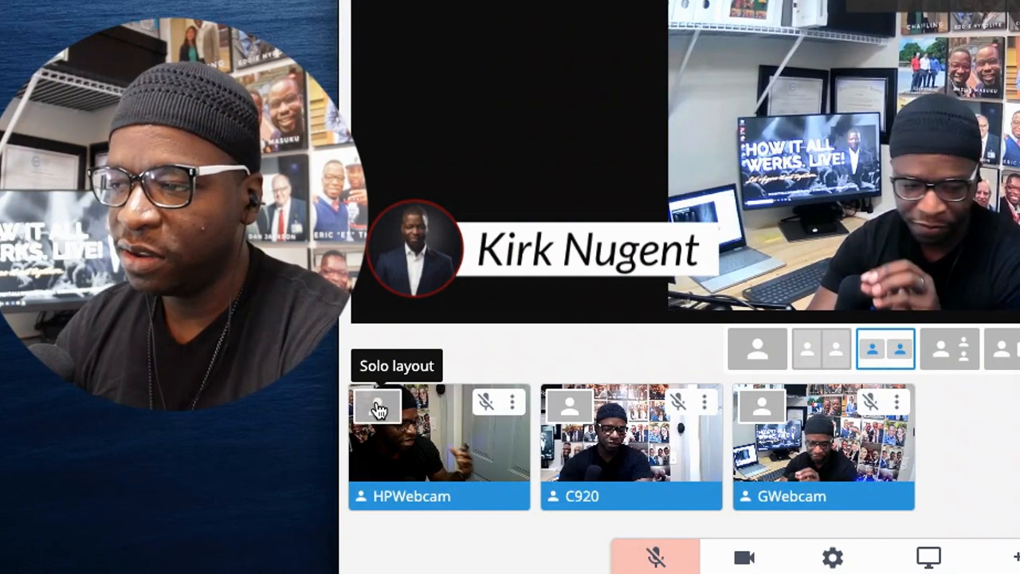
# Show the HPWebcam door-view feed solo on stage.
pyautogui.click(379, 408)
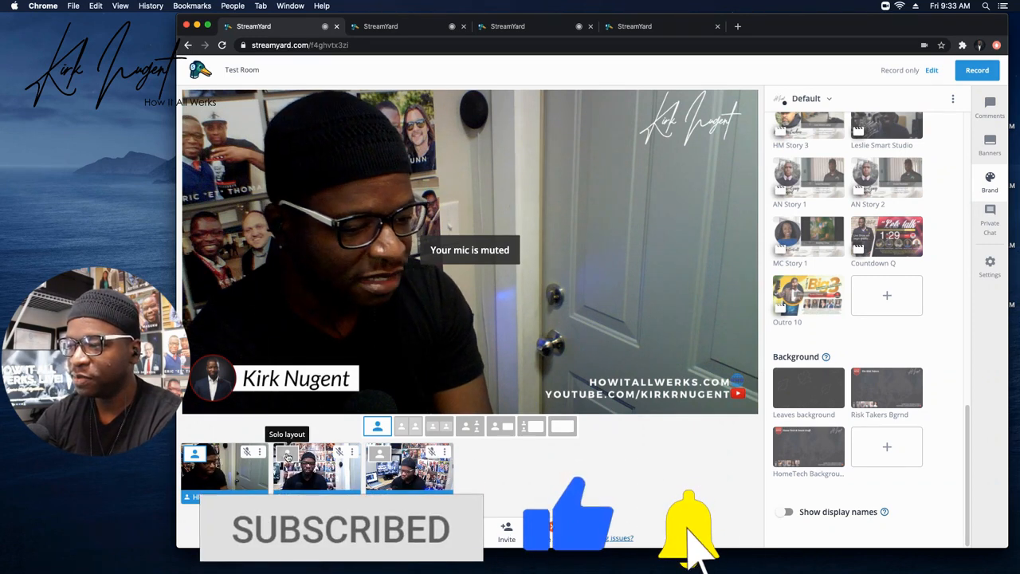
# Cut solo to C920, then GWebcam, then back to the C920 photo-wall view.
pyautogui.click(286, 455)
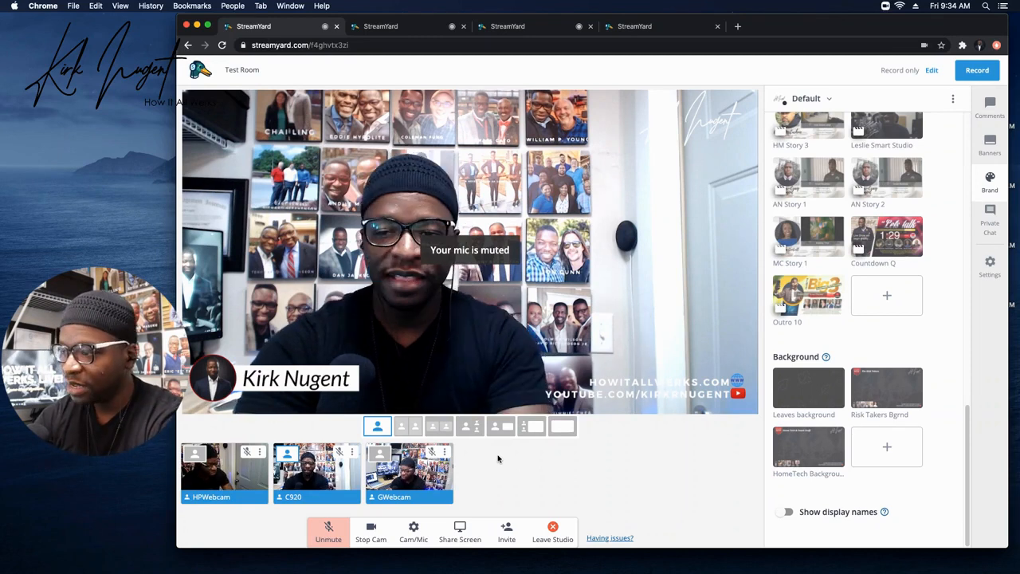
pyautogui.moveTo(381, 455)
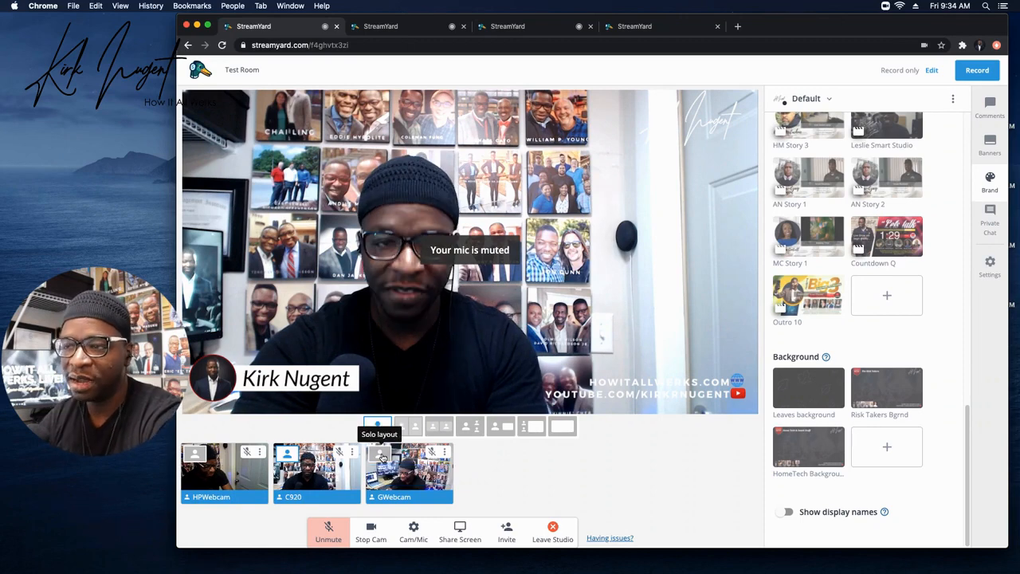
pyautogui.click(382, 456)
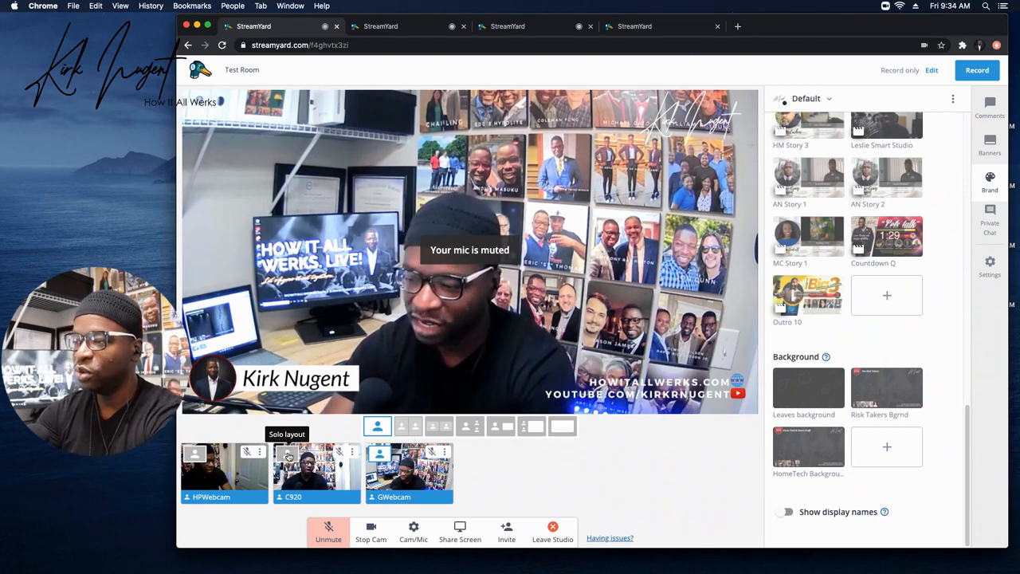
pyautogui.click(288, 456)
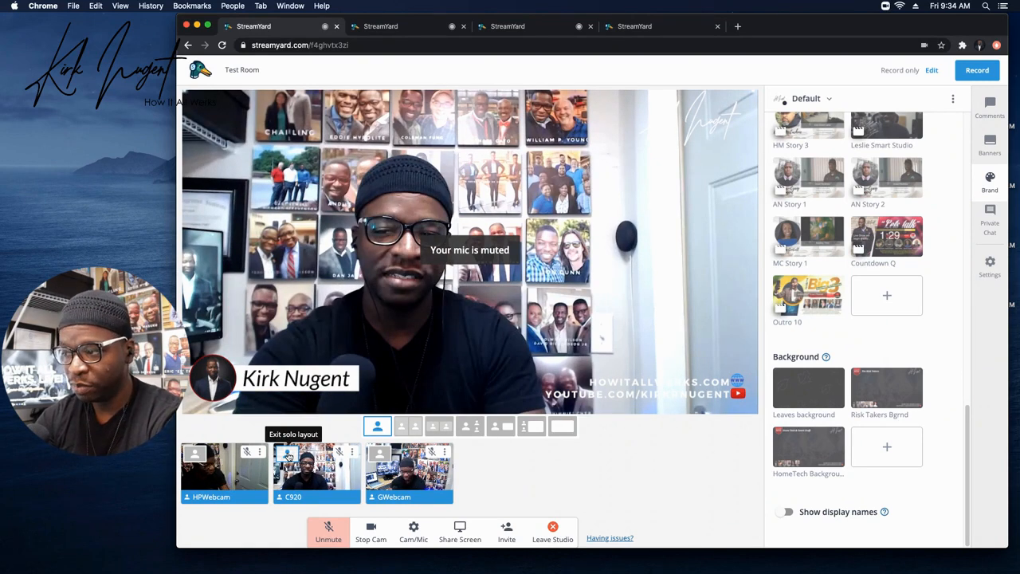
# Cut solo to HPWebcam, then C920, then GWebcam in quick succession.
pyautogui.click(195, 457)
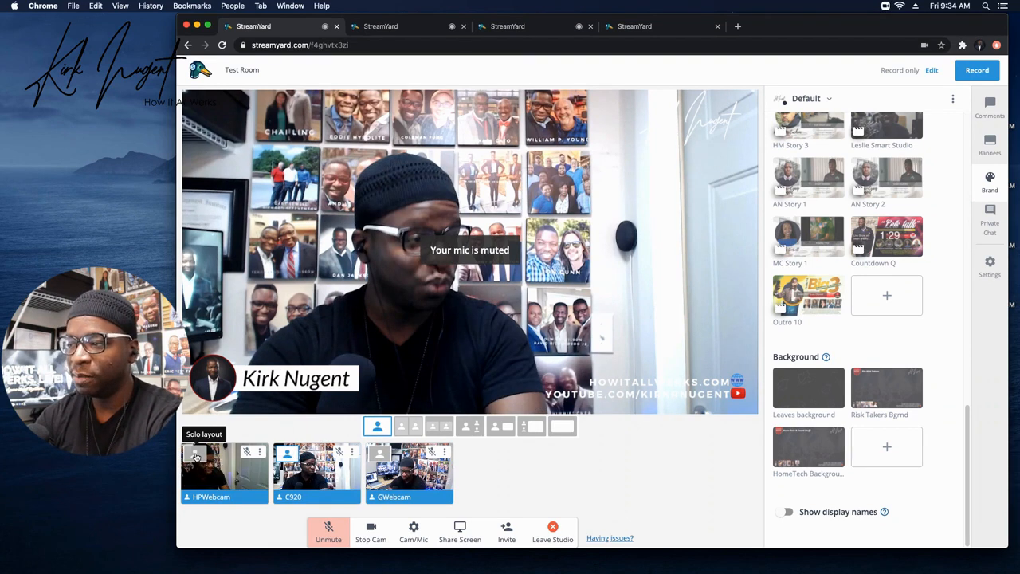
pyautogui.click(195, 456)
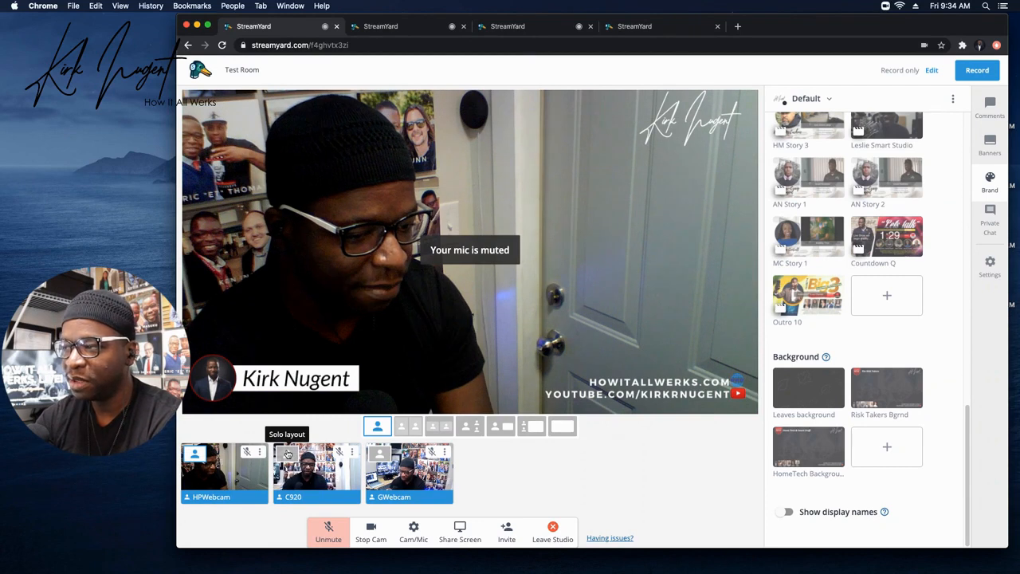
pyautogui.click(287, 452)
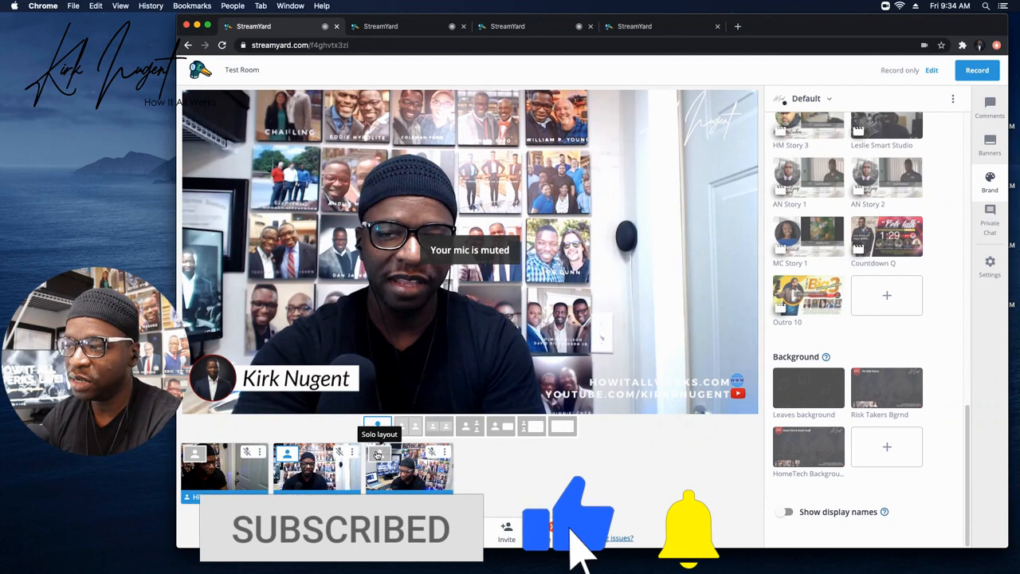
pyautogui.click(377, 452)
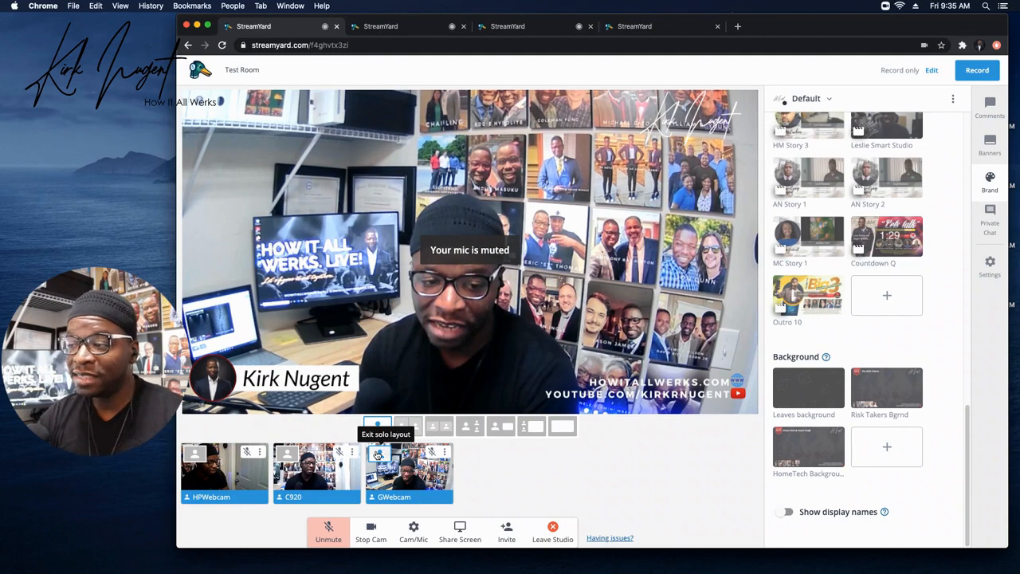
# Cut solo back through C920 and HPWebcam, finishing on the GWebcam desk view.
pyautogui.click(197, 452)
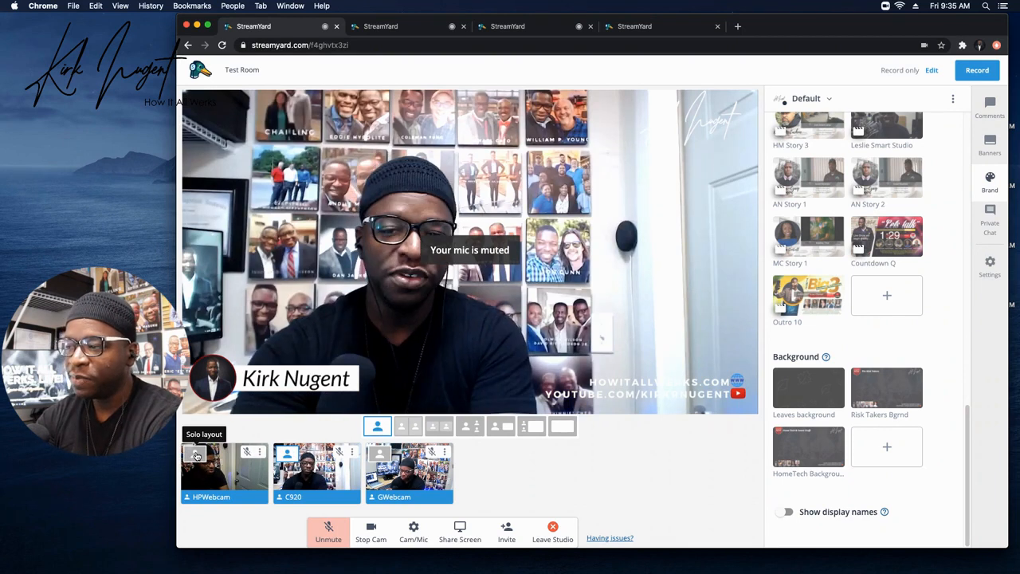
pyautogui.click(196, 454)
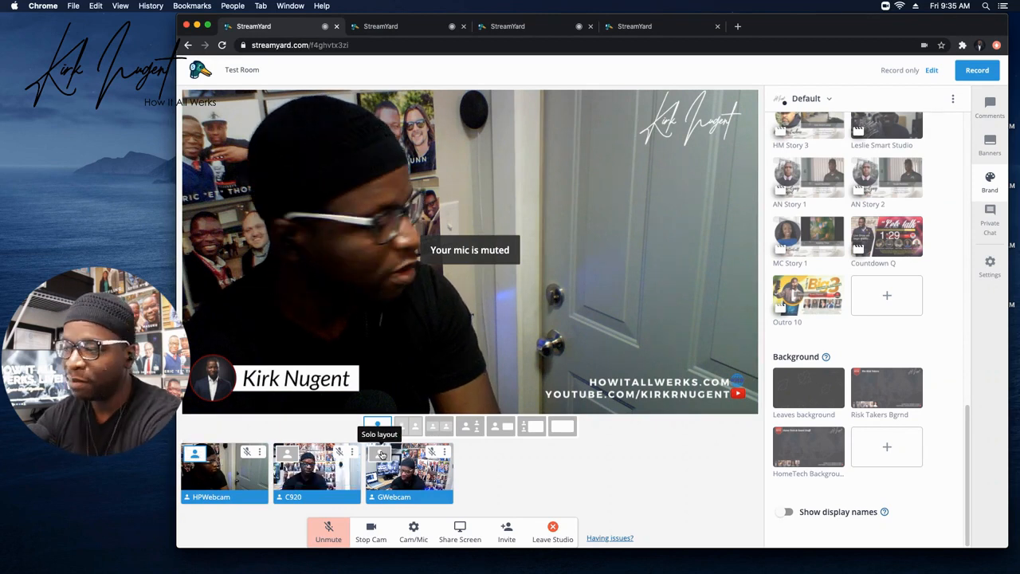
pyautogui.click(381, 453)
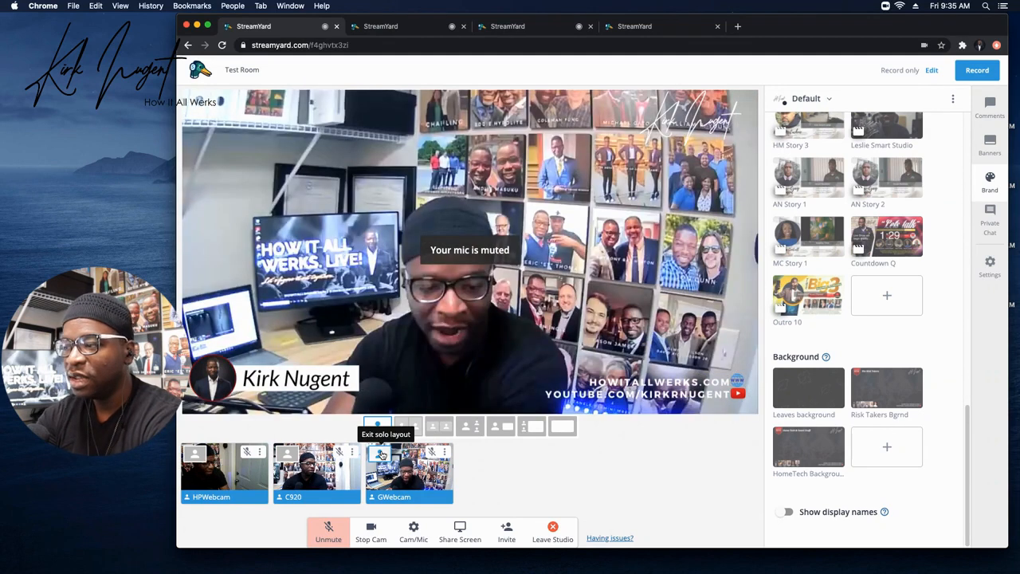